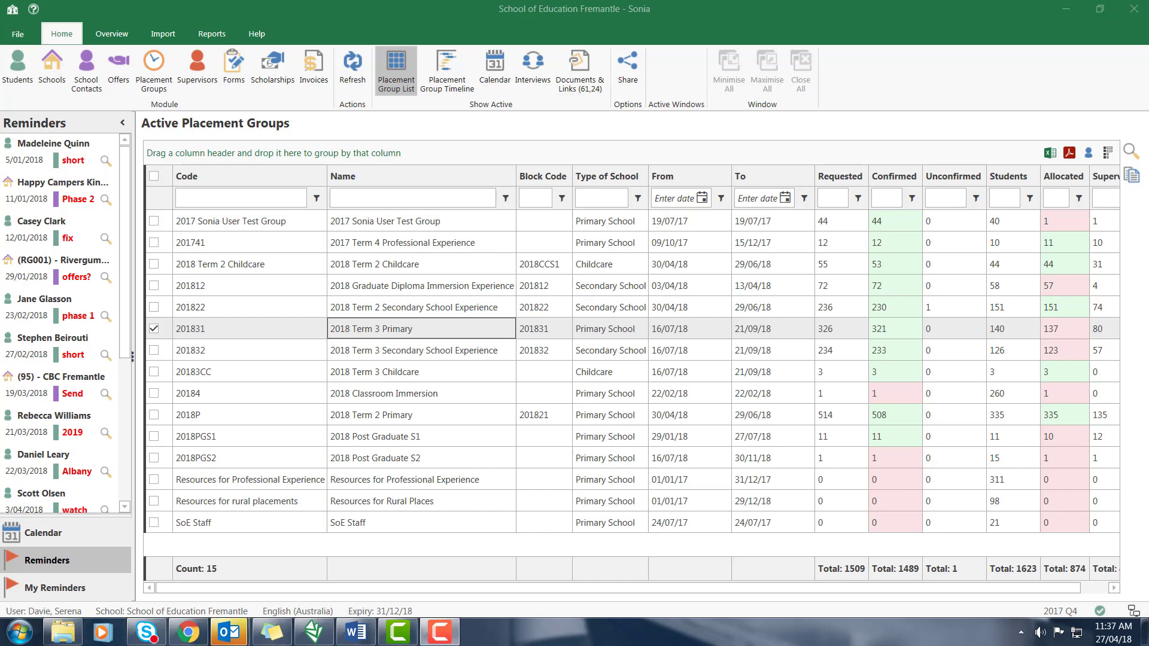
Step: Load the 'Supervisor Feedback for School based experience' form and preview it whole in the browser
{"action": "left_click", "coordinate": [240, 64]}
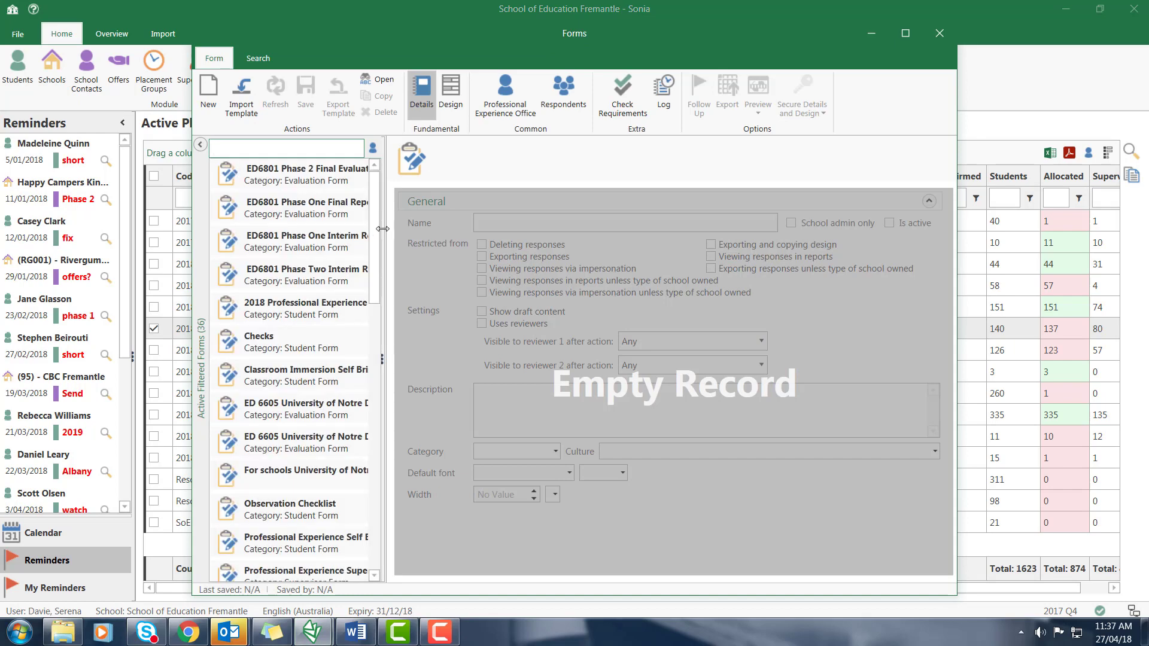
{"action": "left_click_drag", "start_coordinate": [382, 228], "coordinate": [561, 229]}
{"action": "scroll", "coordinate": [451, 358], "scroll_direction": "down", "scroll_amount": 4}
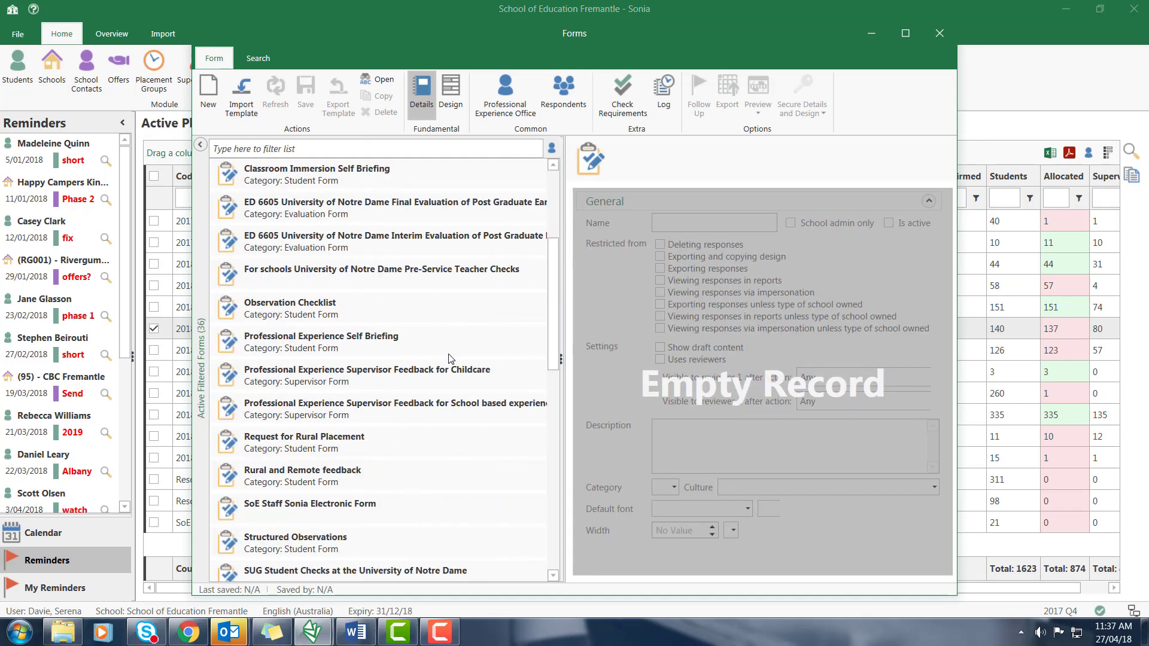
{"action": "left_click", "coordinate": [368, 410]}
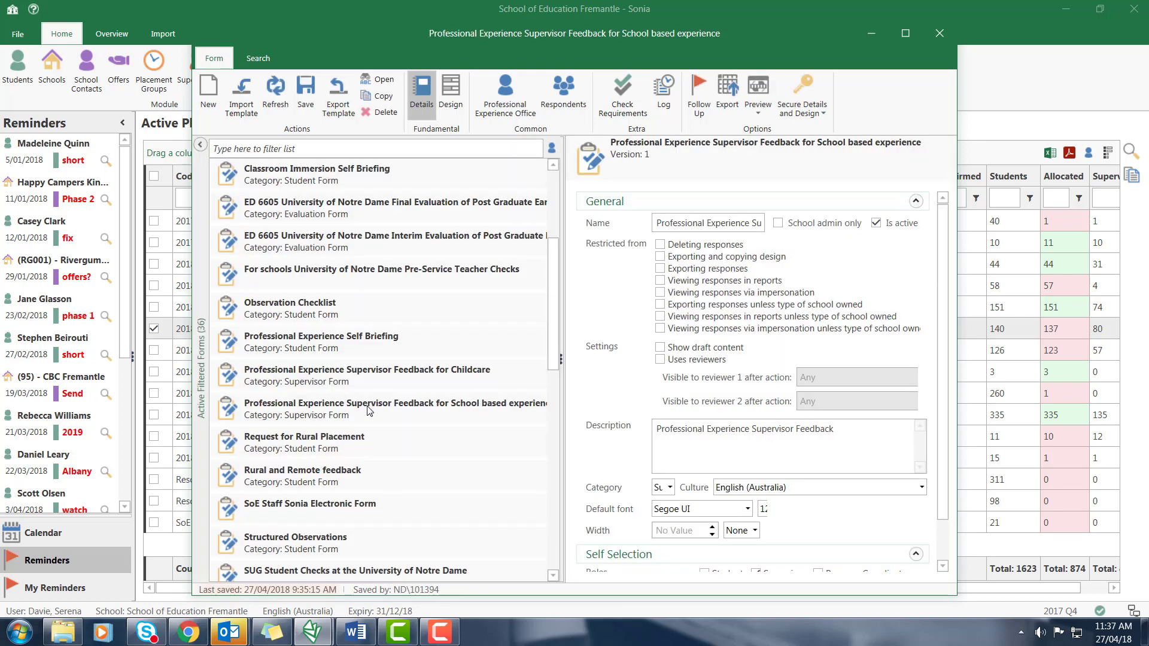
{"action": "left_click_drag", "start_coordinate": [564, 314], "coordinate": [413, 316]}
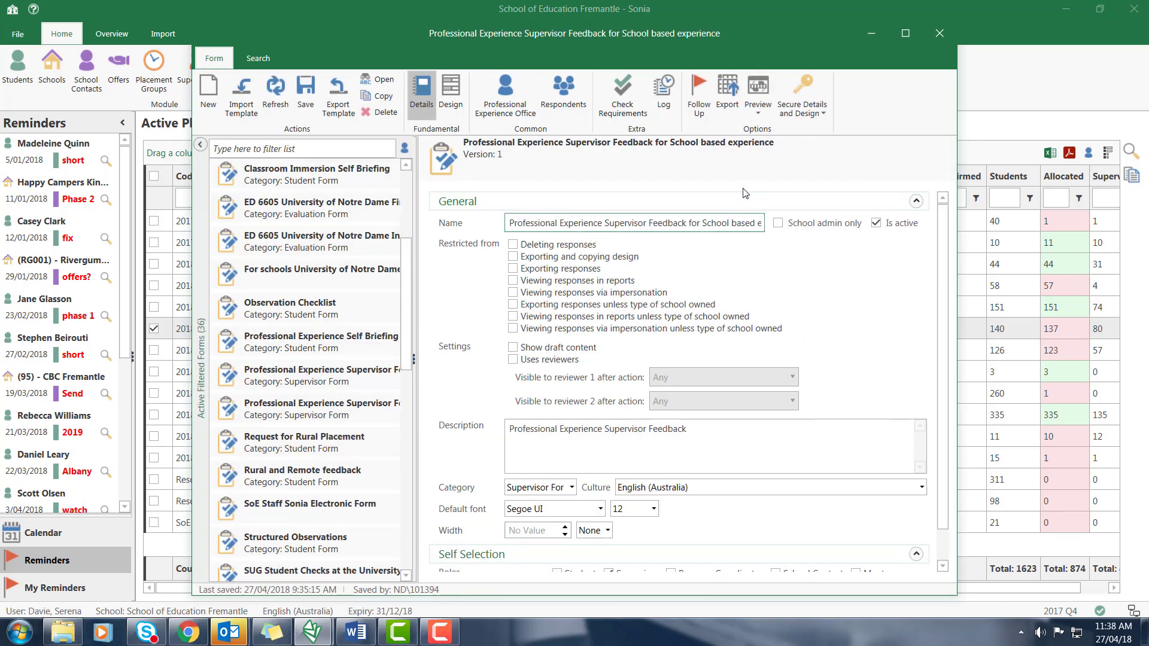
{"action": "left_click", "coordinate": [765, 106]}
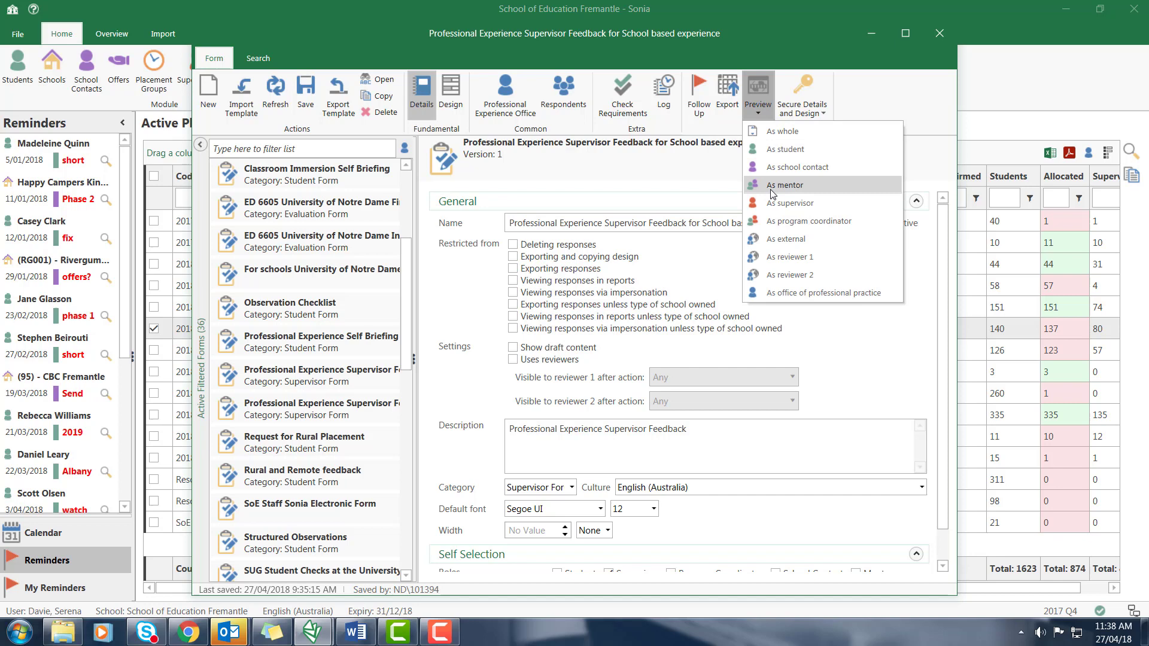
{"action": "left_click", "coordinate": [773, 131]}
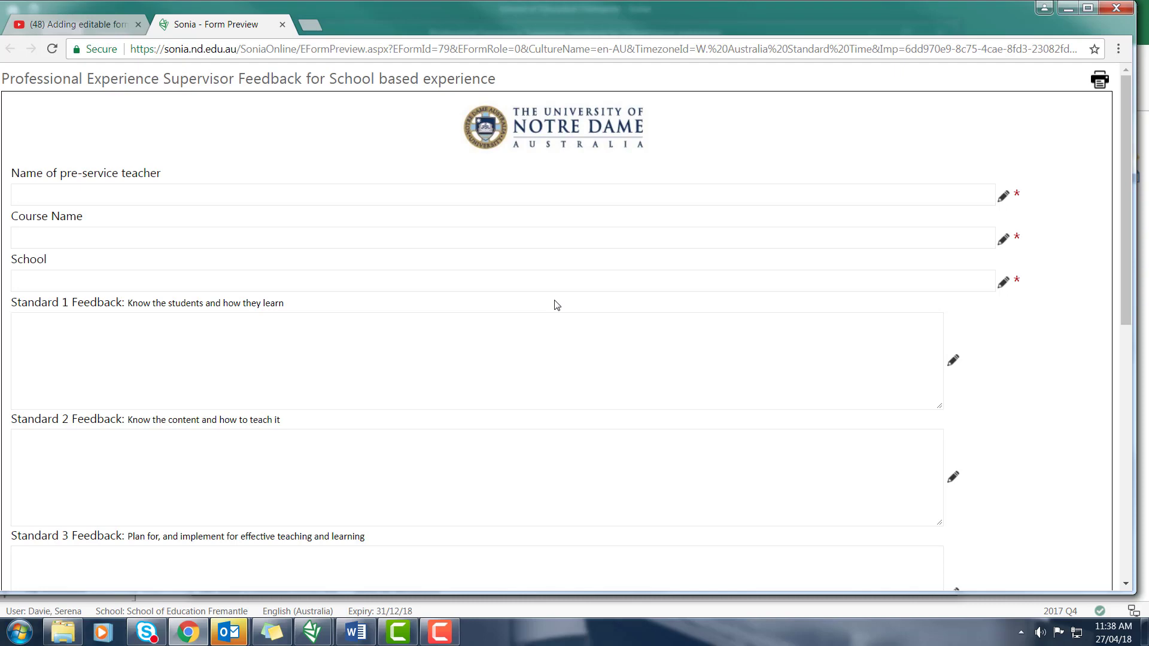
{"action": "scroll", "coordinate": [557, 305], "scroll_direction": "down", "scroll_amount": 5}
{"action": "scroll", "coordinate": [556, 302], "scroll_direction": "down", "scroll_amount": 4}
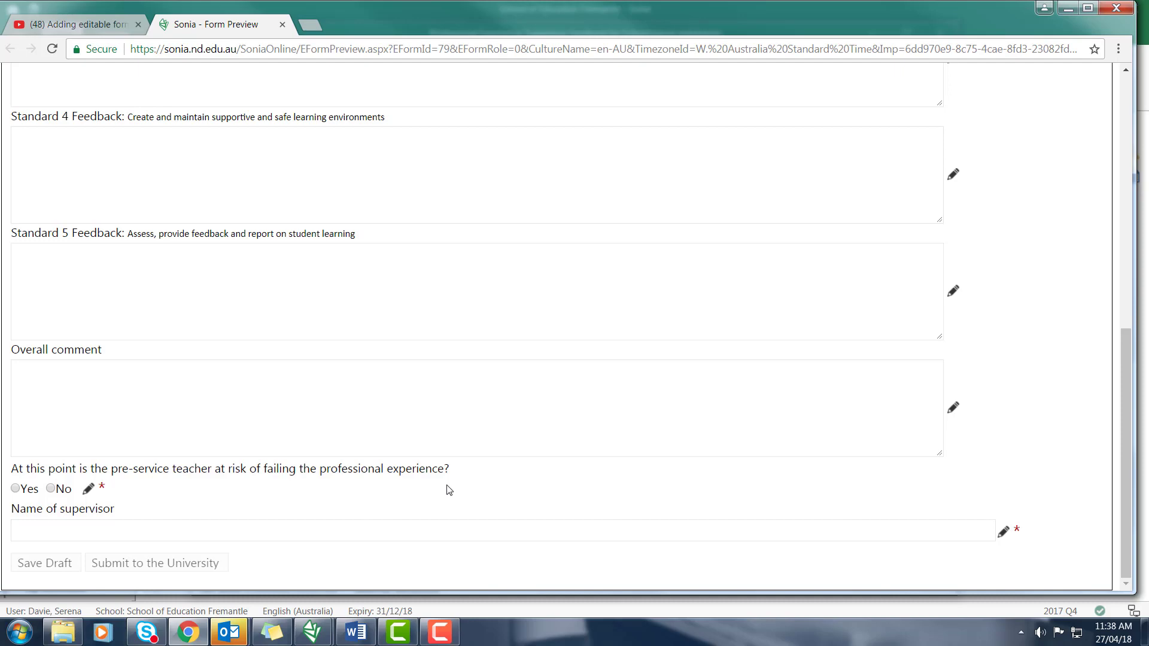
{"action": "scroll", "coordinate": [449, 489], "scroll_direction": "up", "scroll_amount": 9}
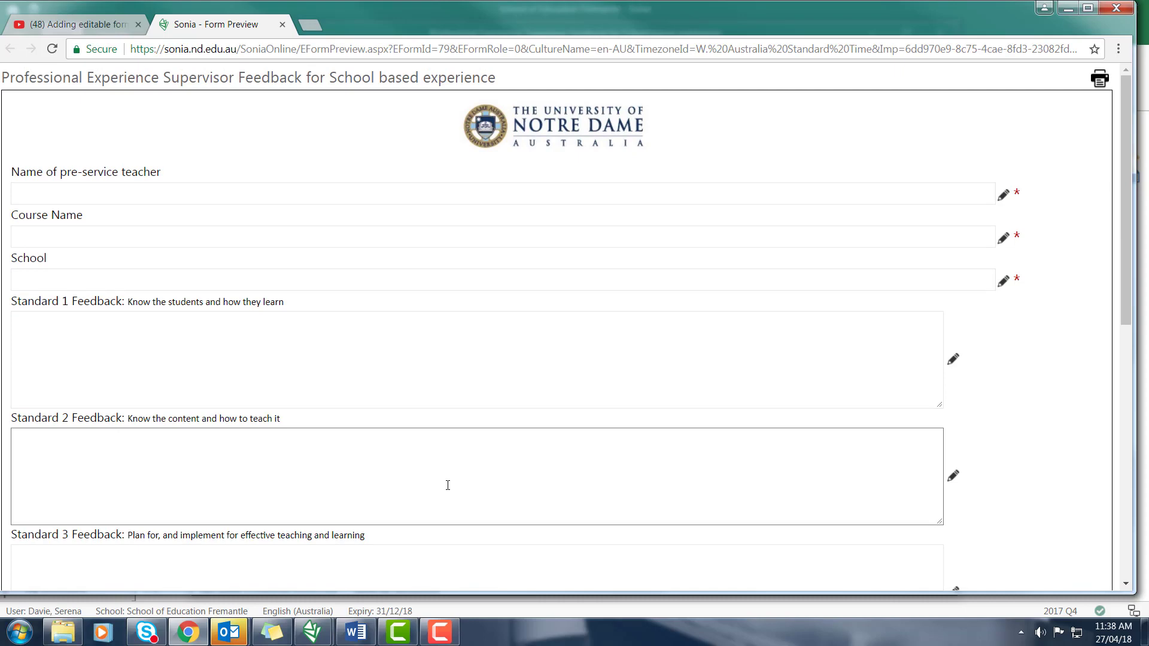
{"action": "scroll", "coordinate": [448, 486], "scroll_direction": "down", "scroll_amount": 9}
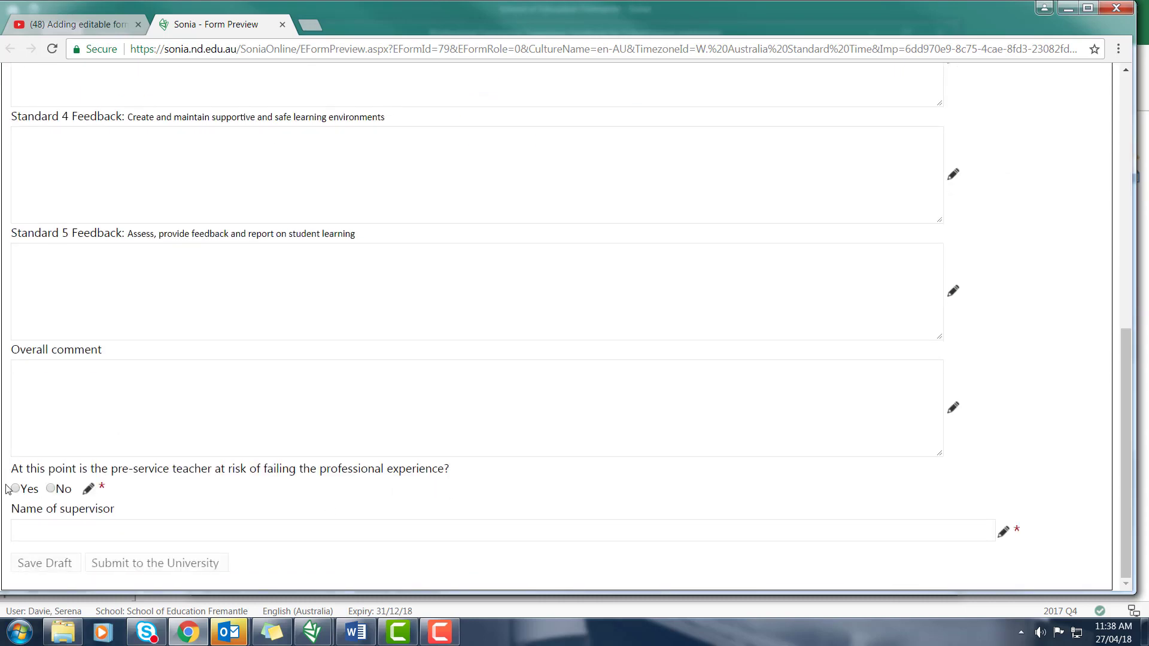
{"action": "scroll", "coordinate": [311, 479], "scroll_direction": "up", "scroll_amount": 9}
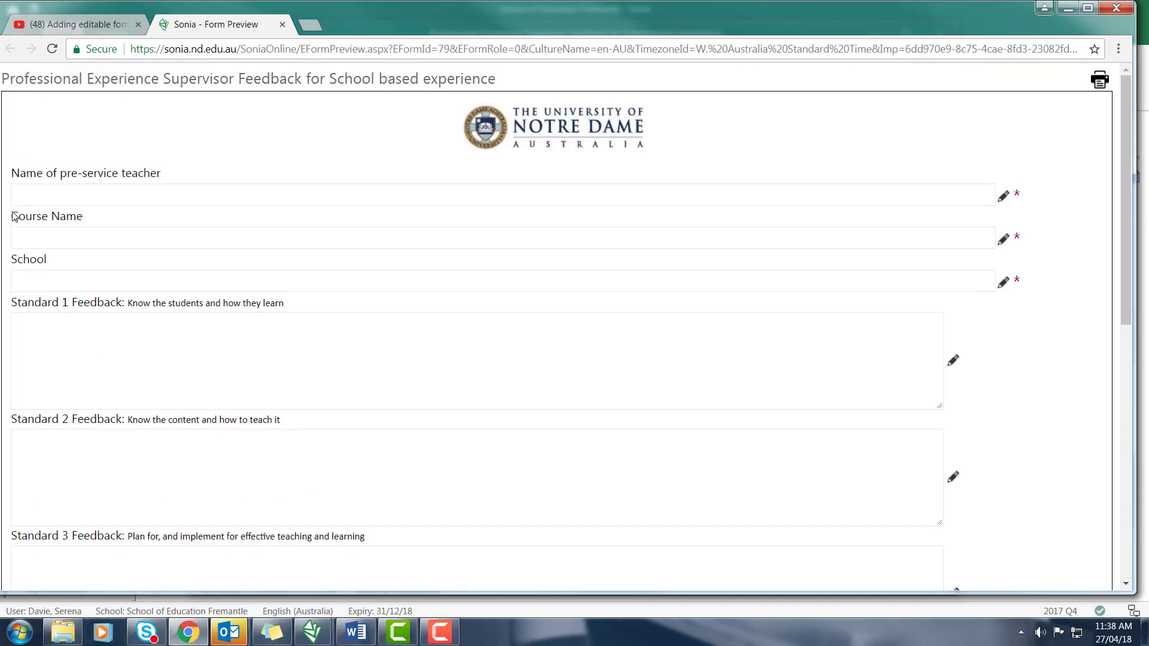
{"action": "left_click", "coordinate": [149, 241]}
Step: Return to the main Sonia window and close all open record windows
{"action": "mouse_move", "coordinate": [313, 641]}
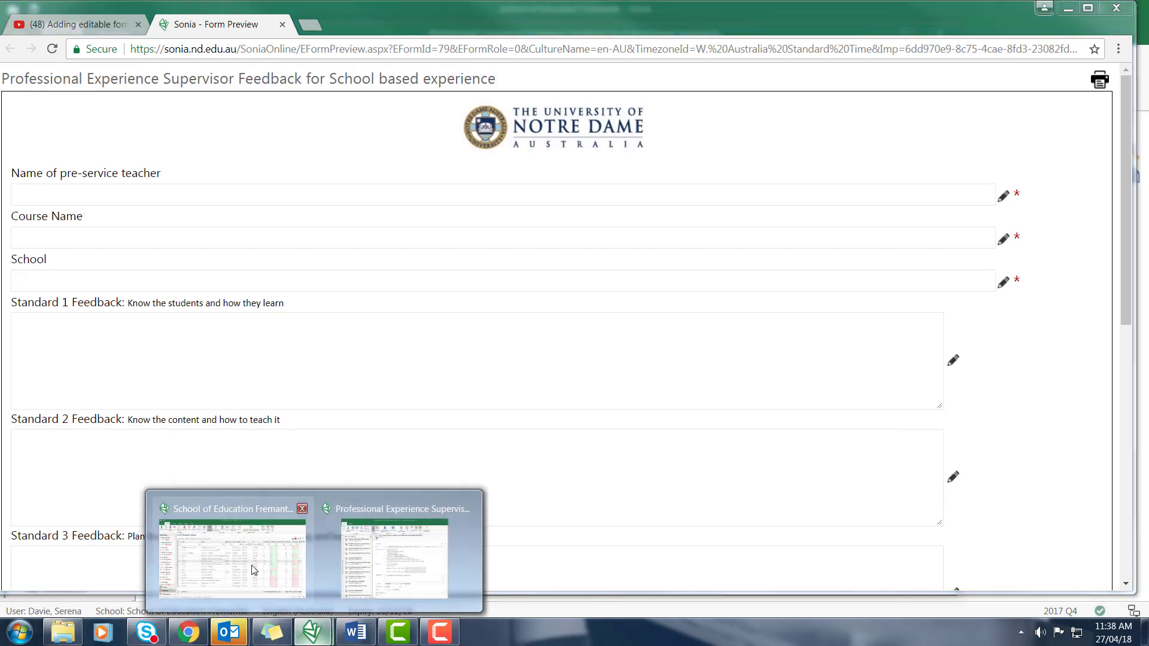
{"action": "left_click", "coordinate": [234, 557]}
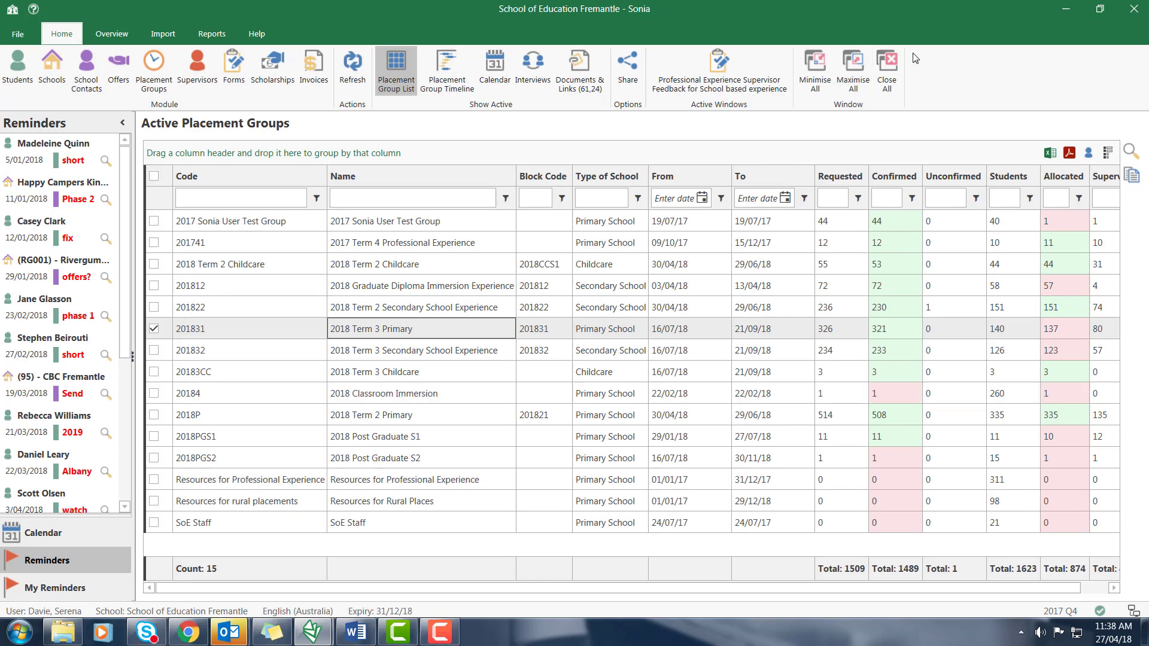
{"action": "left_click", "coordinate": [892, 67]}
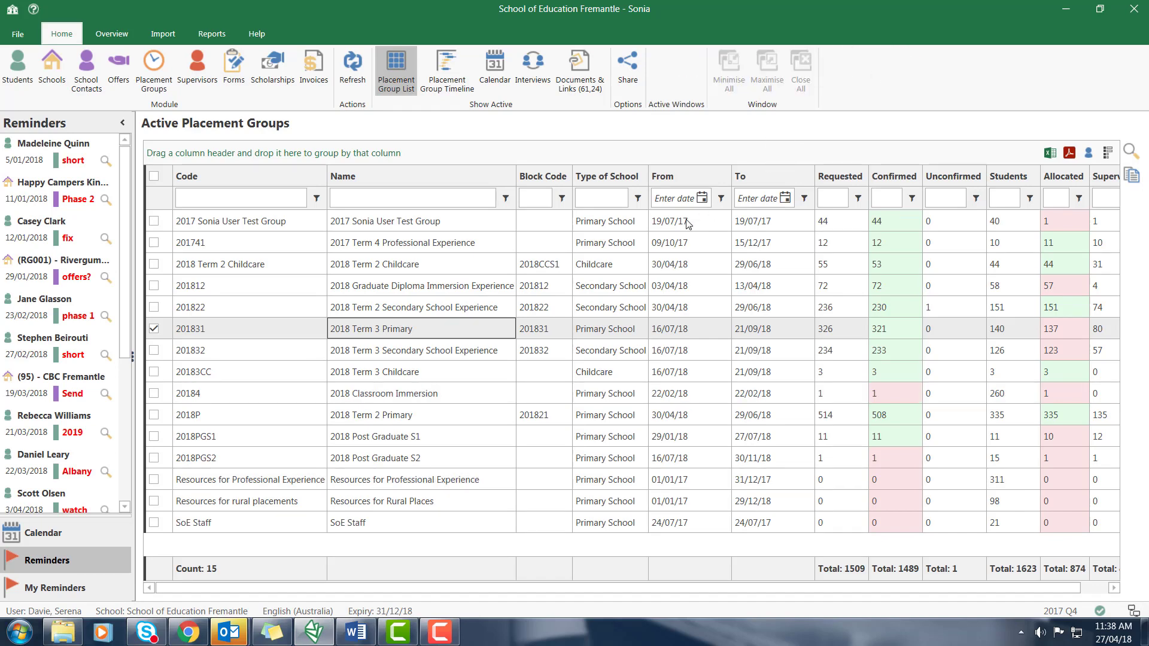
Step: Reload the School based experience supervisor feedback form from the Forms list
{"action": "left_click", "coordinate": [233, 72]}
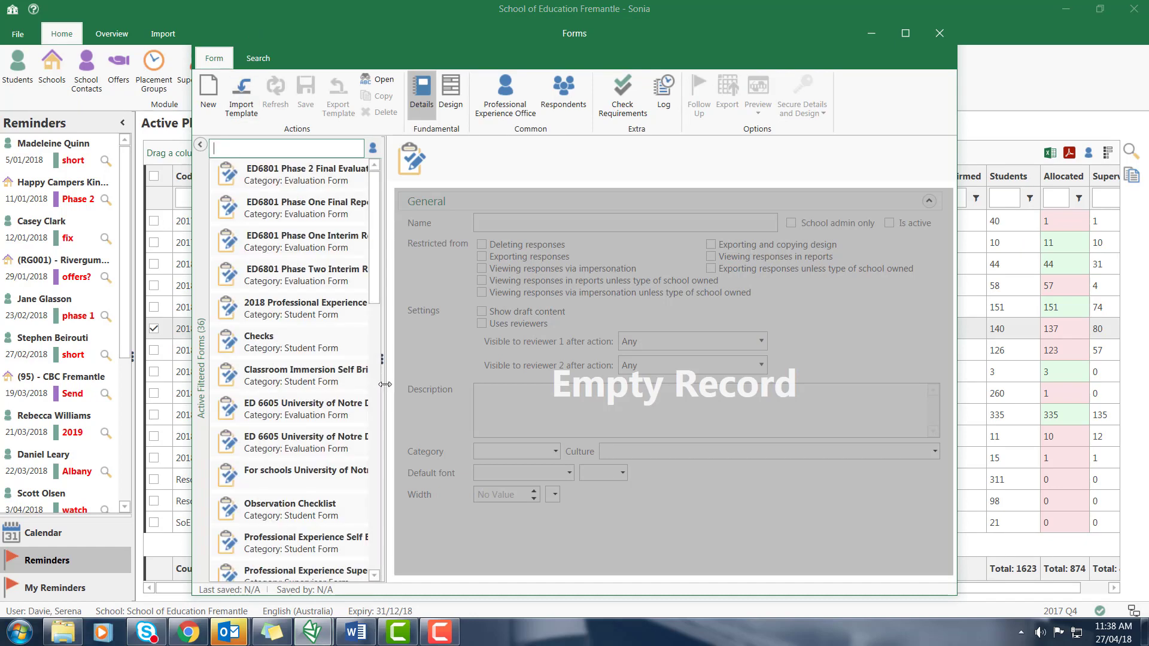
{"action": "left_click_drag", "start_coordinate": [381, 386], "coordinate": [557, 384]}
{"action": "scroll", "coordinate": [455, 413], "scroll_direction": "down", "scroll_amount": 5}
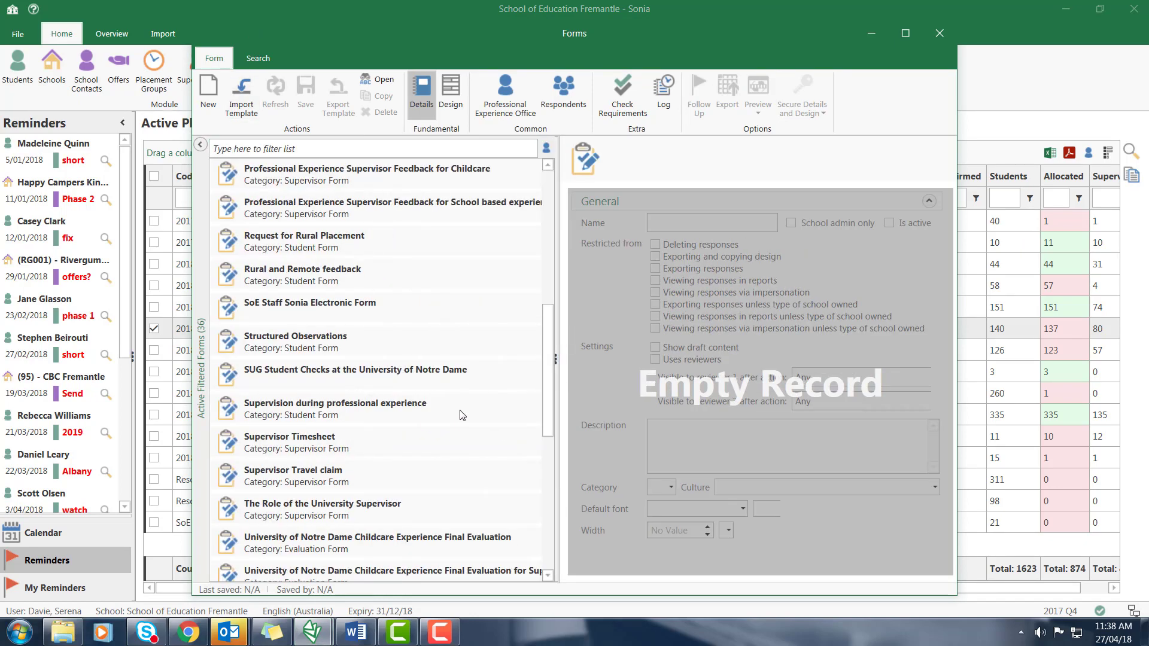
{"action": "scroll", "coordinate": [459, 414], "scroll_direction": "down", "scroll_amount": 2}
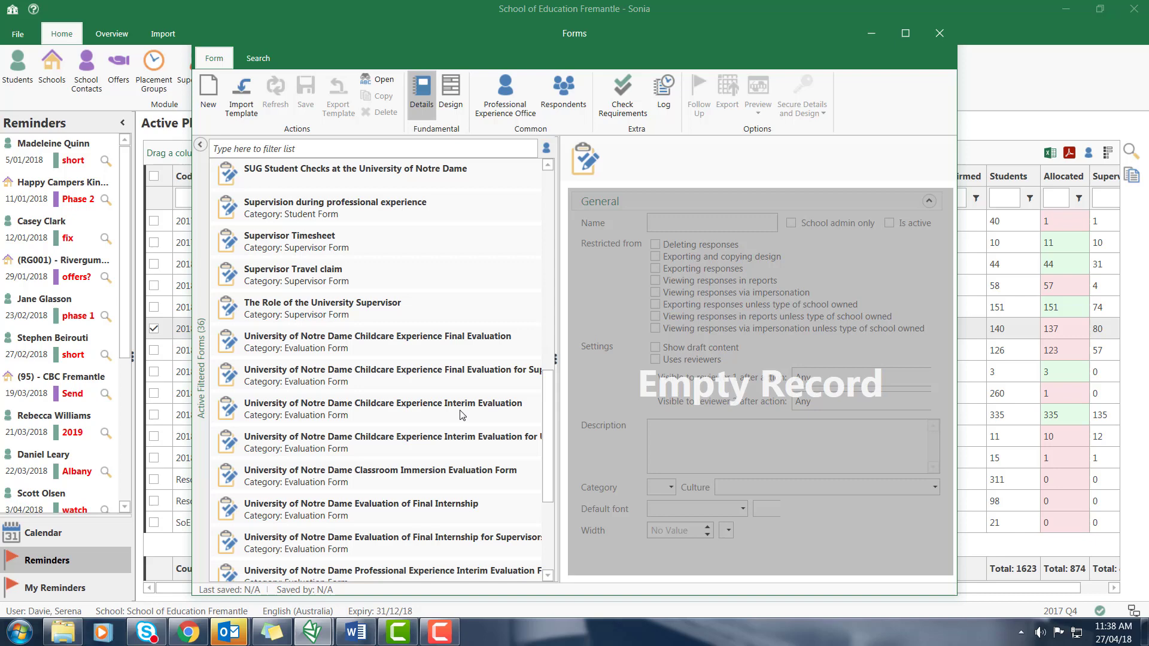
{"action": "left_click_drag", "start_coordinate": [555, 407], "coordinate": [595, 404]}
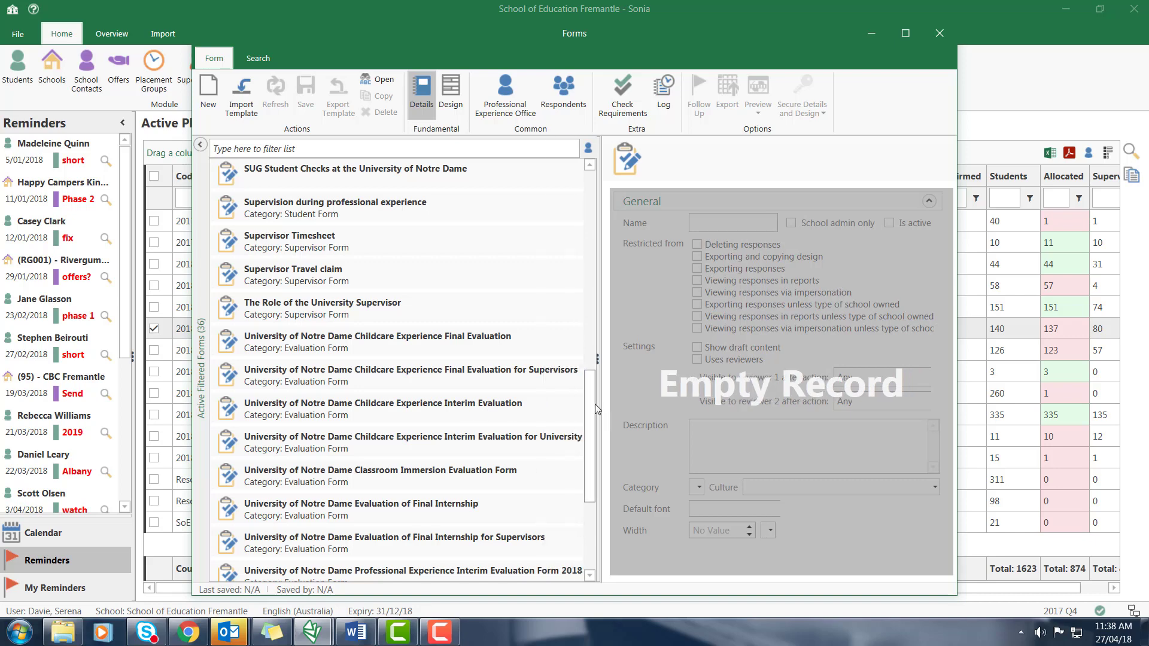
{"action": "scroll", "coordinate": [592, 407], "scroll_direction": "up", "scroll_amount": 3}
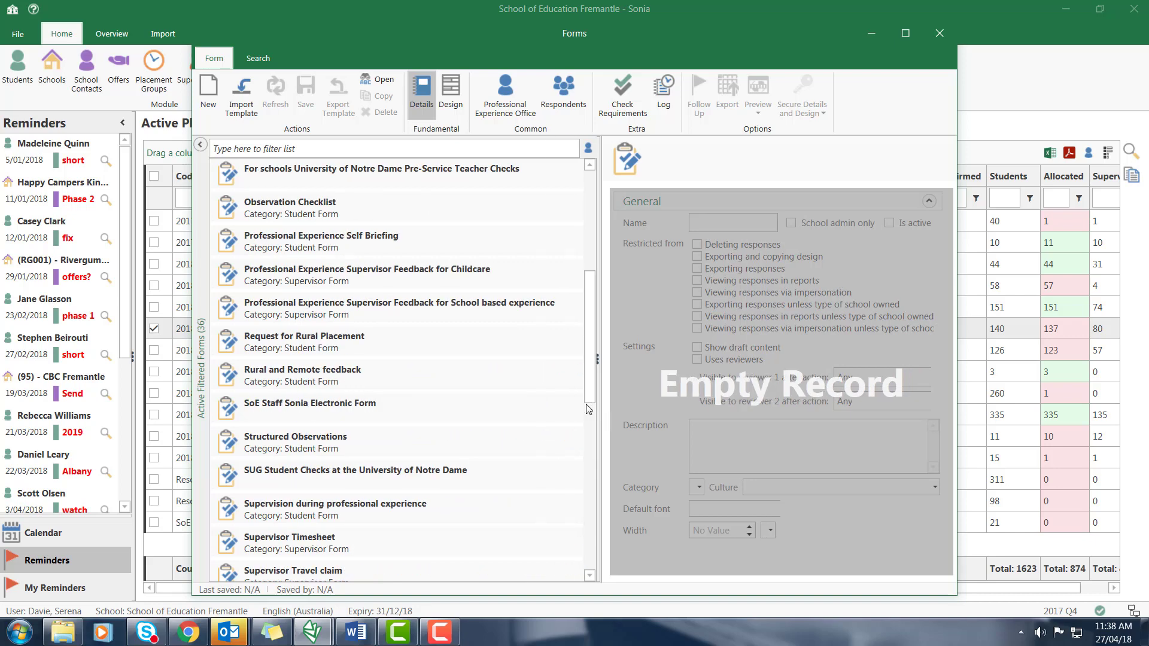
{"action": "left_click", "coordinate": [336, 315]}
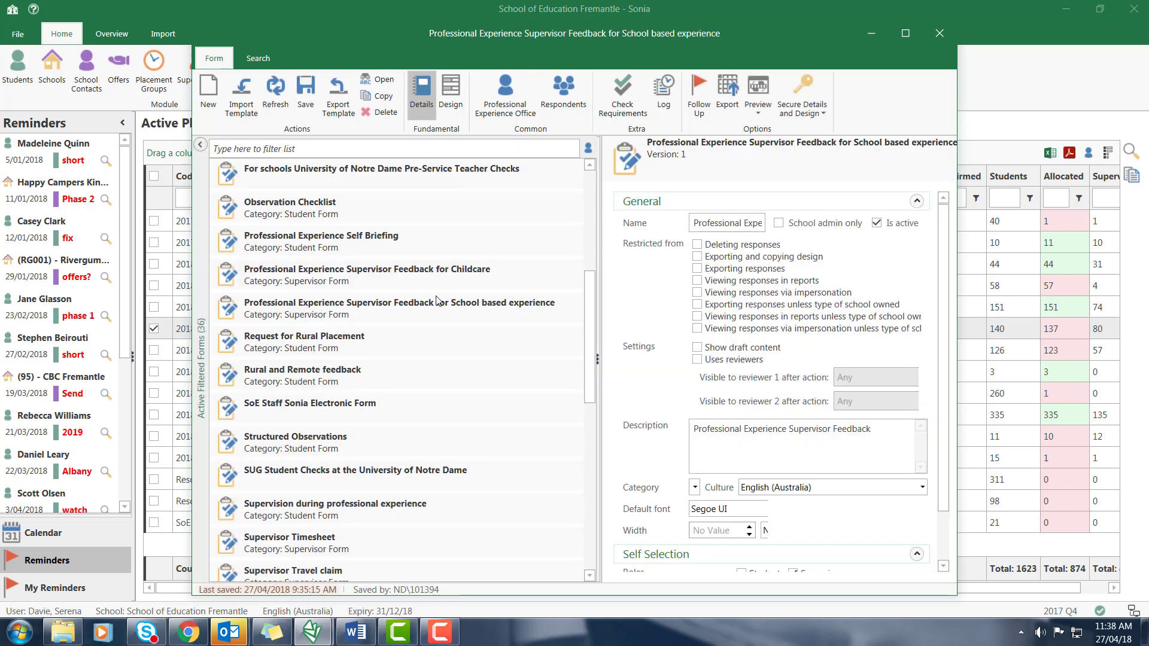
{"action": "left_click_drag", "start_coordinate": [595, 256], "coordinate": [392, 257]}
Step: Show the form's respondents and filter the Placement Group column to 2018
{"action": "left_click", "coordinate": [566, 99]}
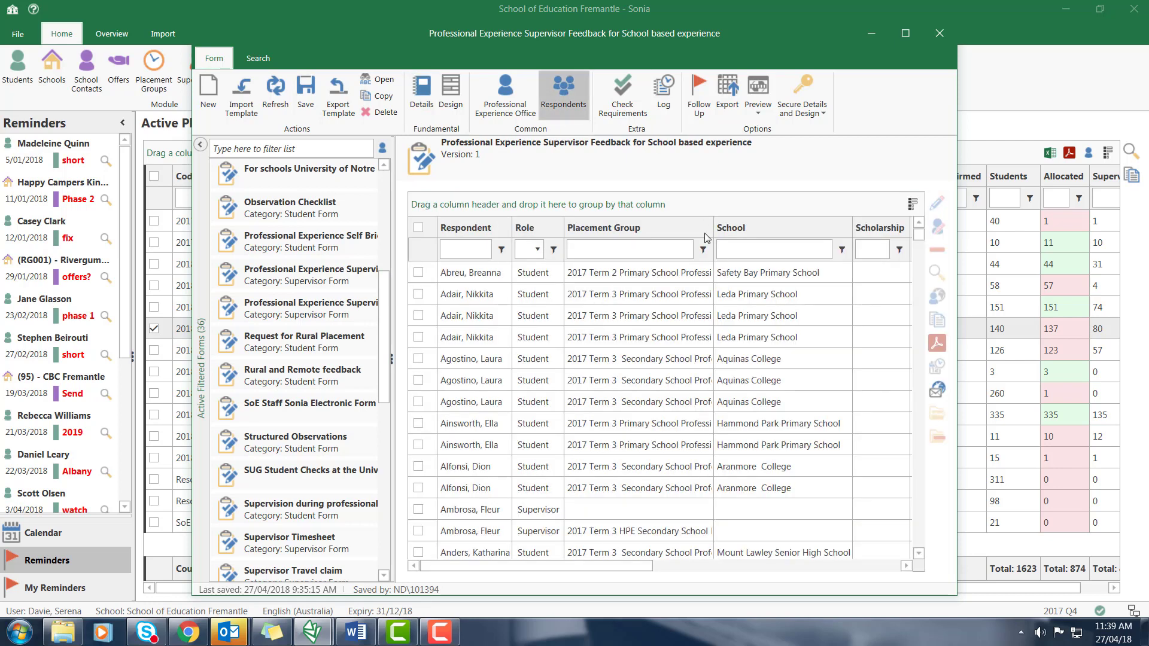
{"action": "left_click", "coordinate": [594, 246]}
{"action": "type", "text": "2018"}
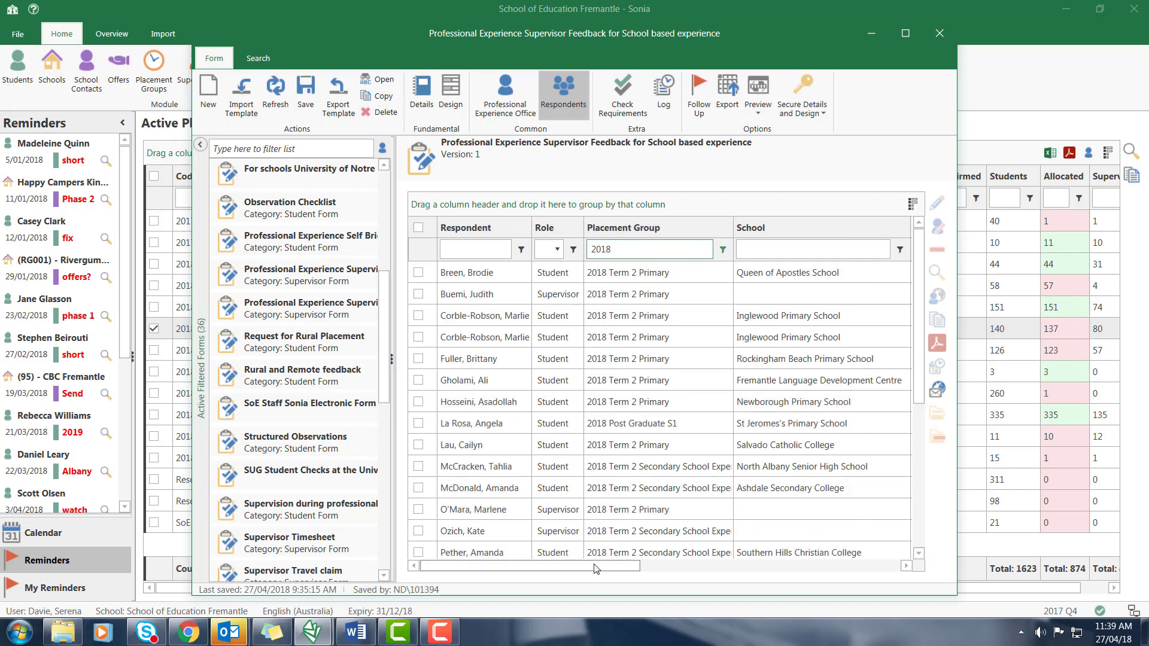
{"action": "left_click_drag", "start_coordinate": [592, 569], "coordinate": [561, 568]}
{"action": "left_click_drag", "start_coordinate": [589, 568], "coordinate": [765, 568]}
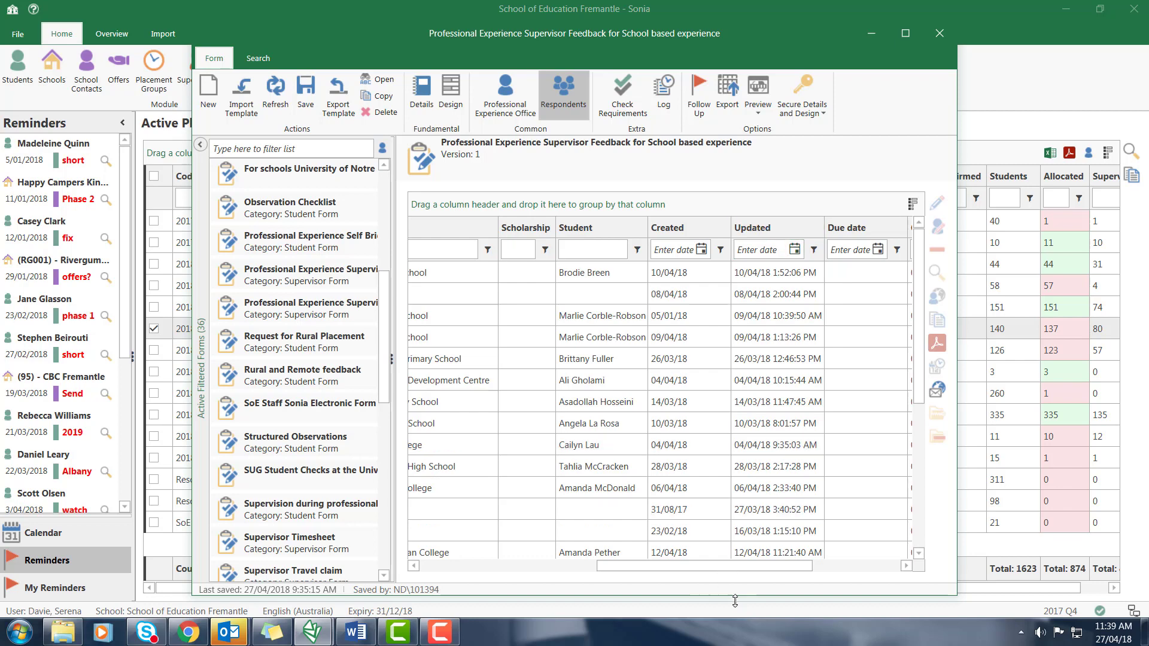
{"action": "left_click_drag", "start_coordinate": [754, 569], "coordinate": [474, 567]}
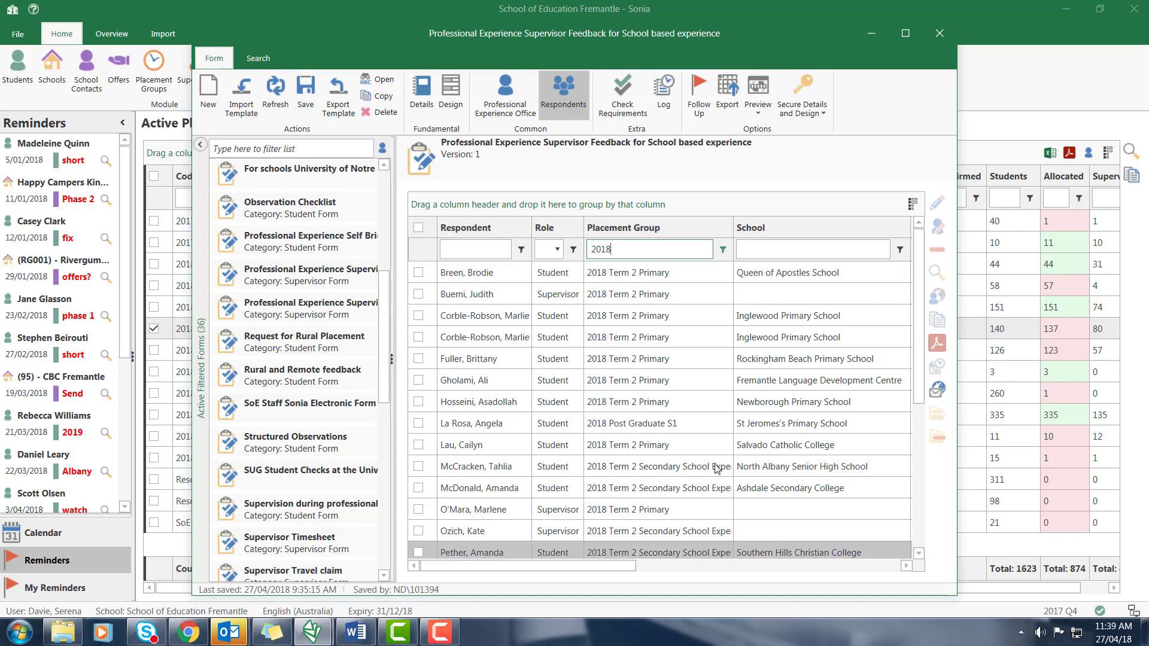
Step: Tick every listed 2018 respondent for export
{"action": "left_click", "coordinate": [418, 228]}
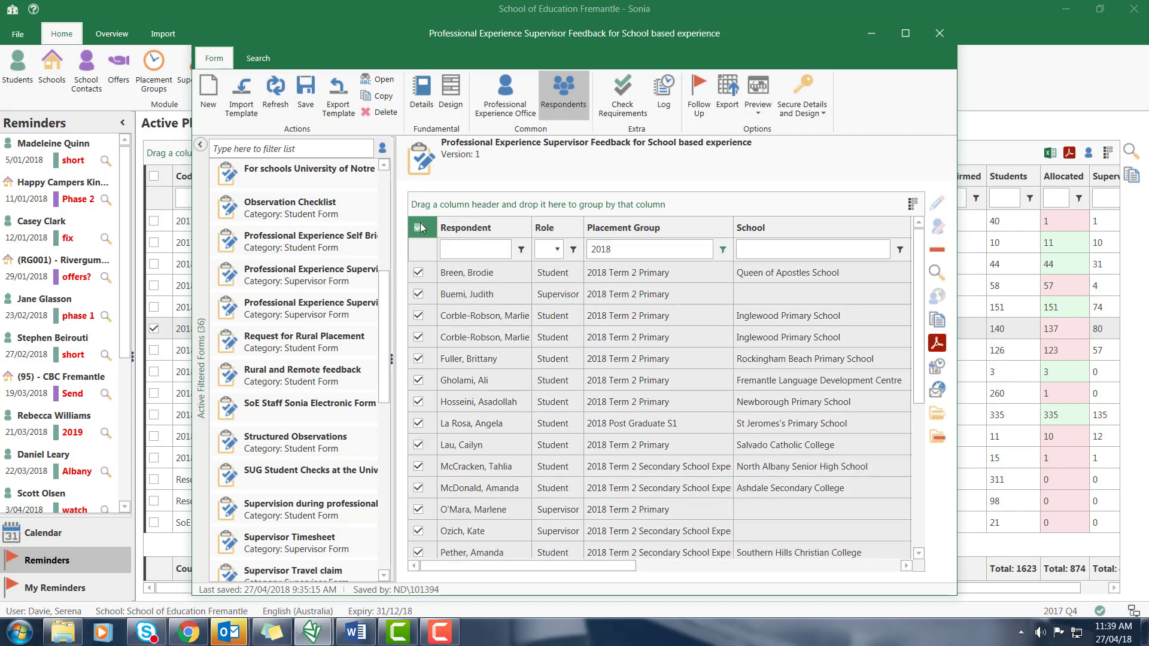
{"action": "left_click", "coordinate": [419, 227]}
{"action": "left_click", "coordinate": [419, 273]}
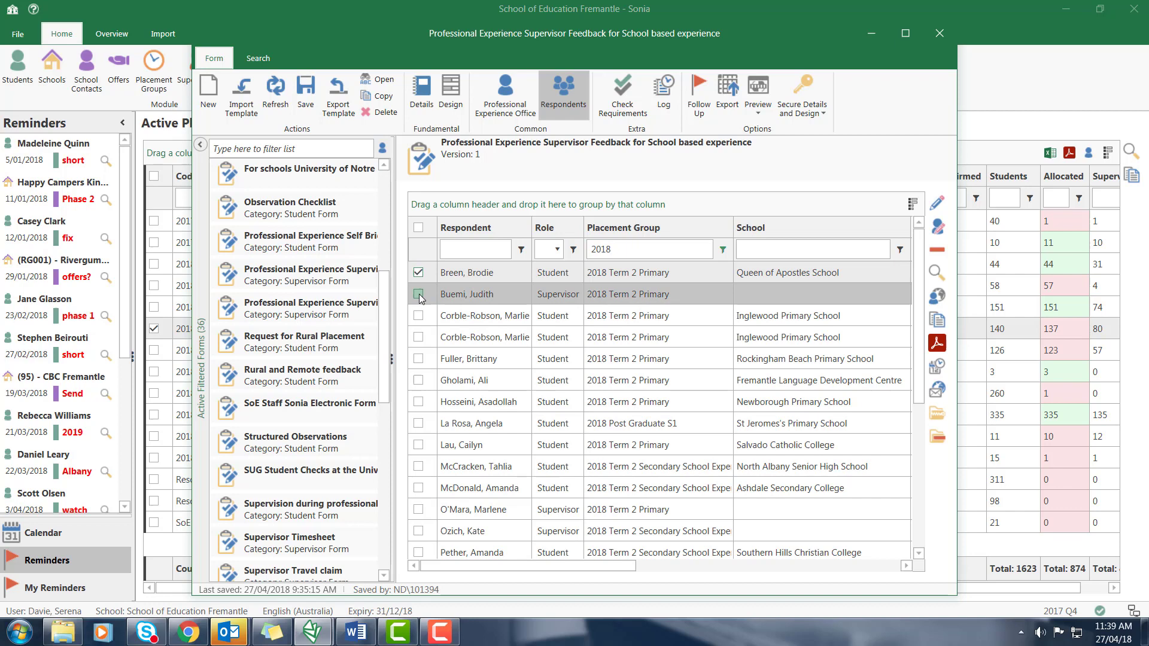
{"action": "left_click", "coordinate": [419, 293]}
{"action": "left_click", "coordinate": [419, 229]}
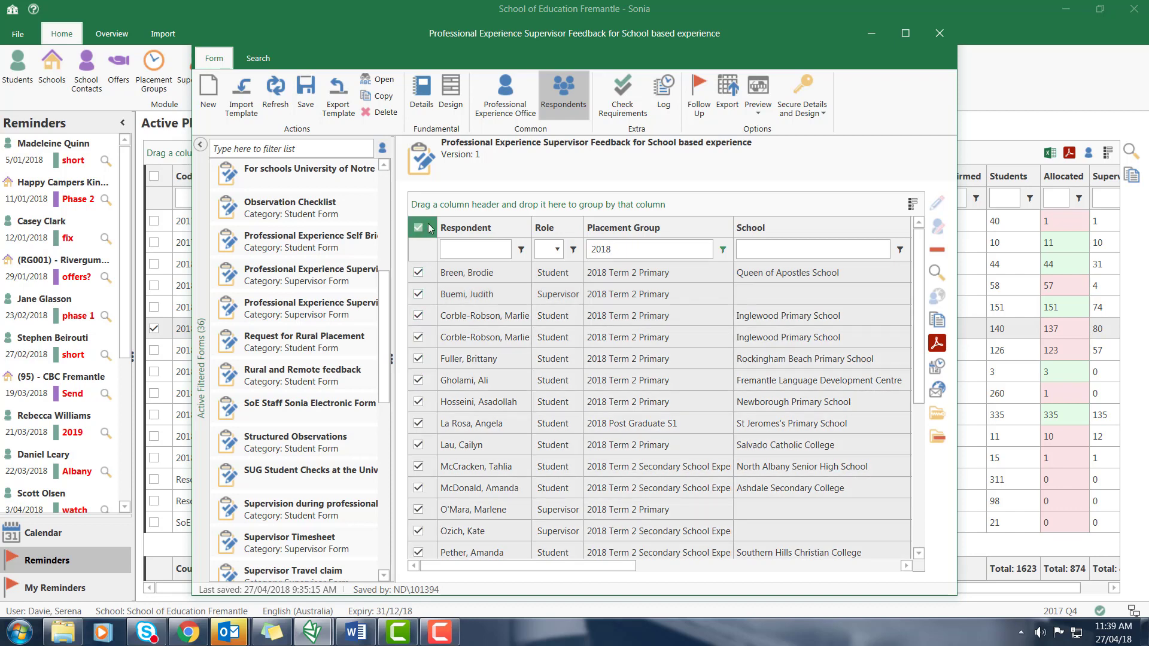
Step: Choose the pre-service teacher name, code and at-risk of failing fields for export
{"action": "left_click", "coordinate": [734, 104]}
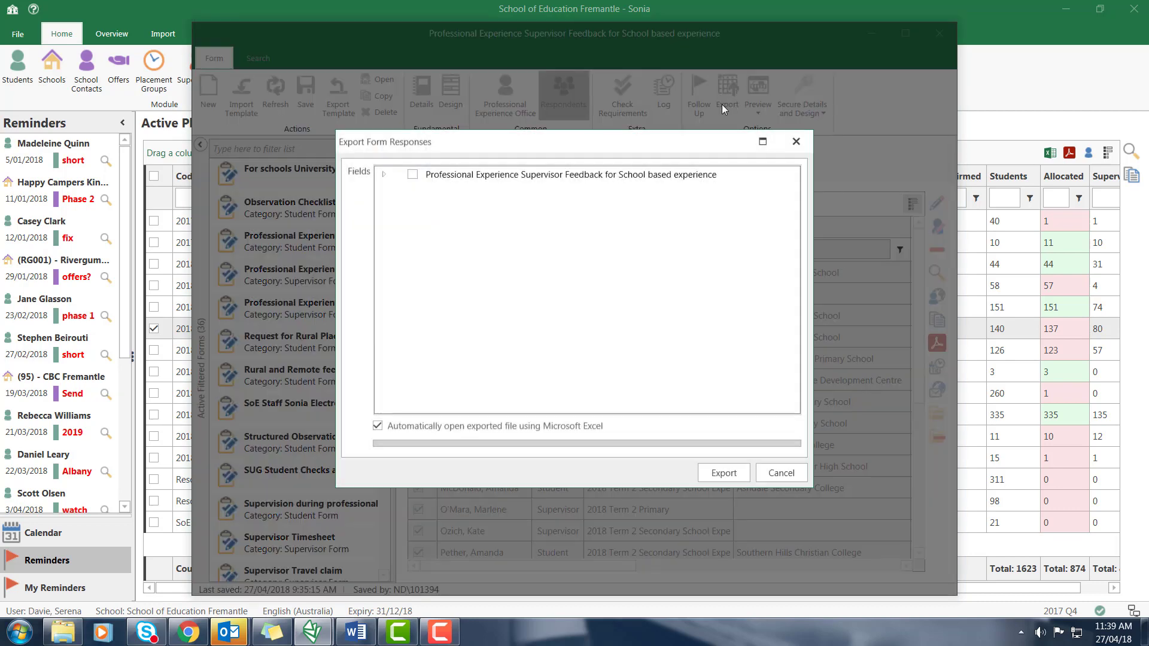
{"action": "left_click", "coordinate": [384, 174]}
{"action": "left_click", "coordinate": [398, 203]}
{"action": "left_click", "coordinate": [441, 231]}
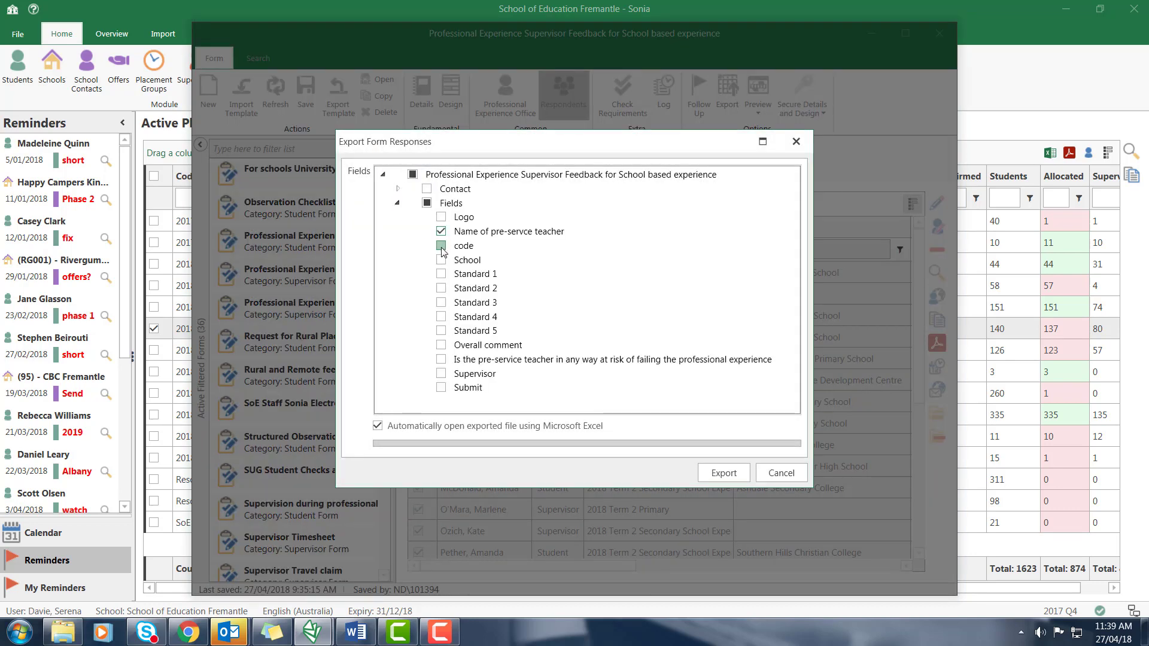
{"action": "left_click", "coordinate": [442, 247]}
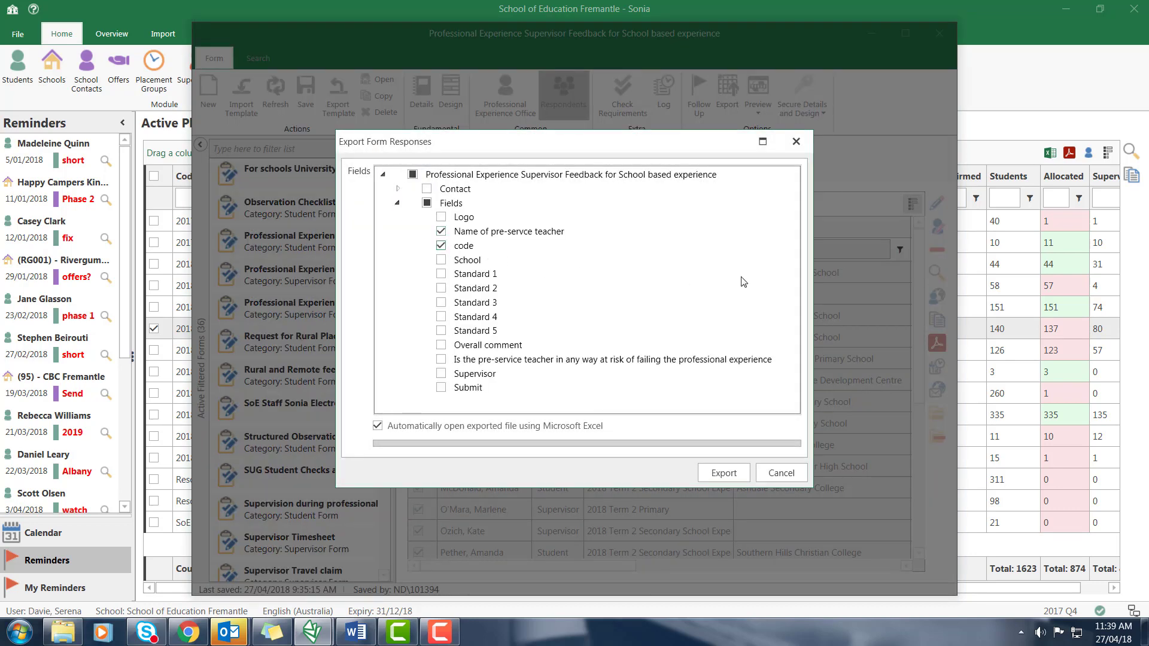
{"action": "left_click", "coordinate": [441, 360]}
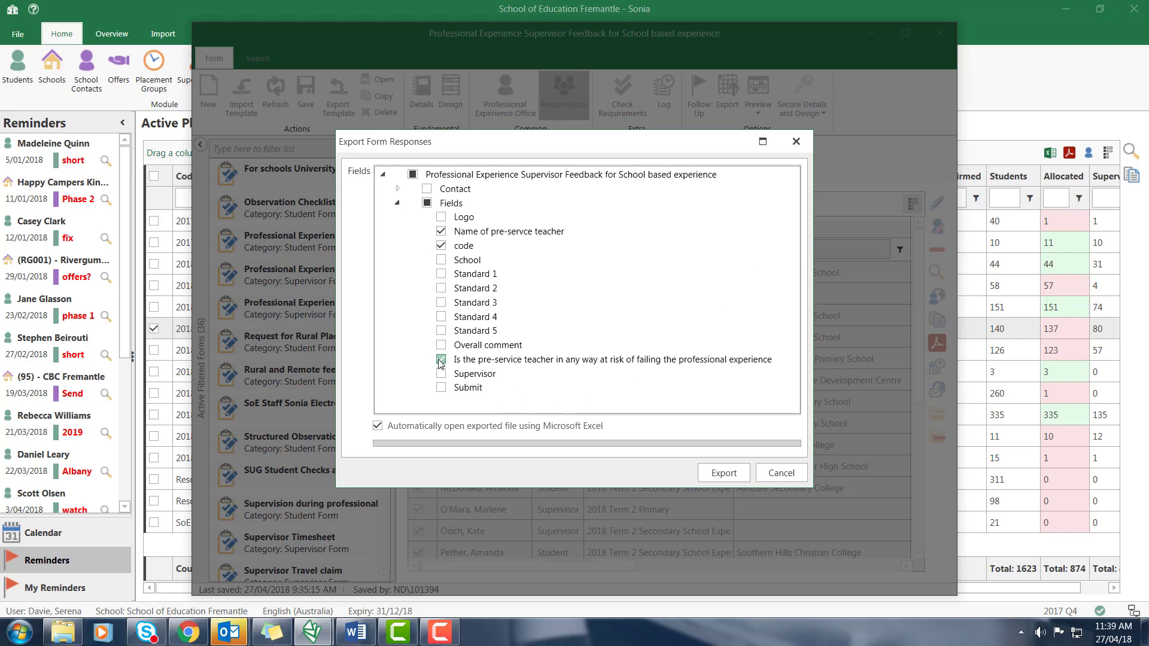
Step: Save the export as iuoiu.xml in the Research folder, replacing the existing file
{"action": "left_click", "coordinate": [725, 473]}
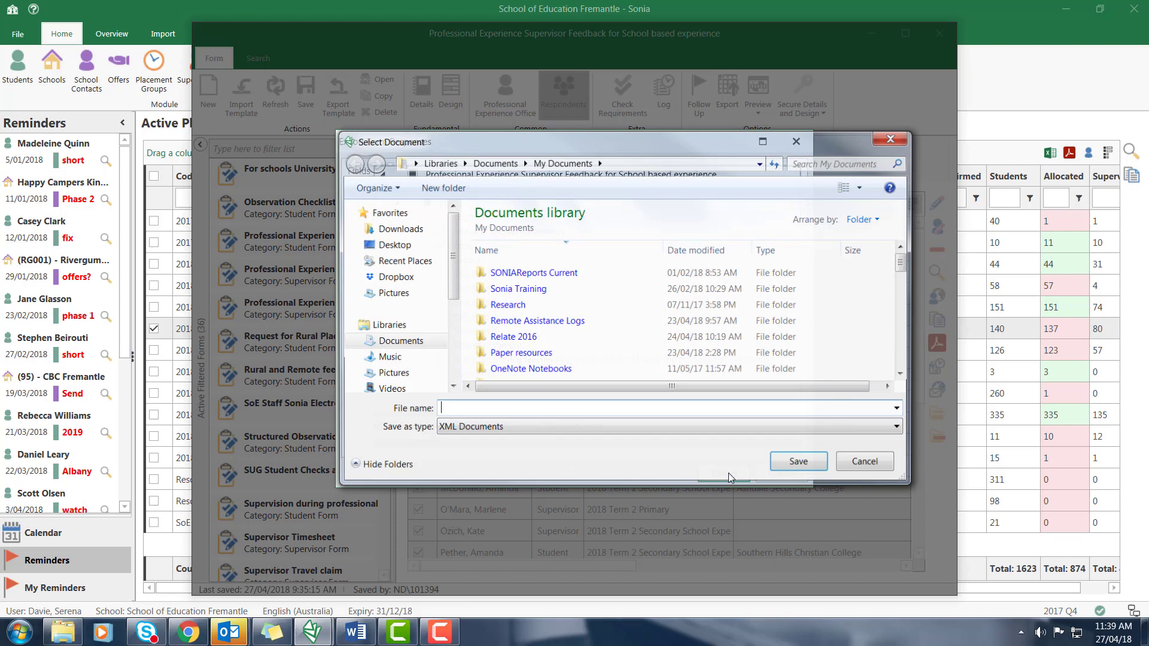
{"action": "double_click", "coordinate": [507, 305]}
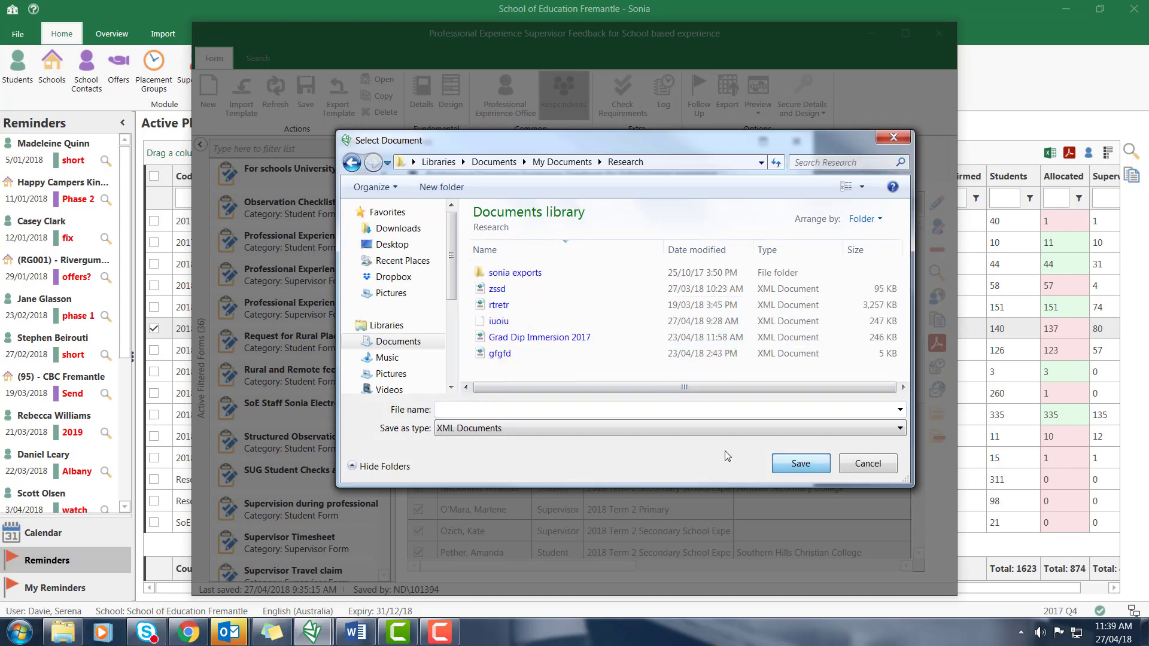
{"action": "left_click", "coordinate": [484, 321]}
{"action": "left_click", "coordinate": [801, 464]}
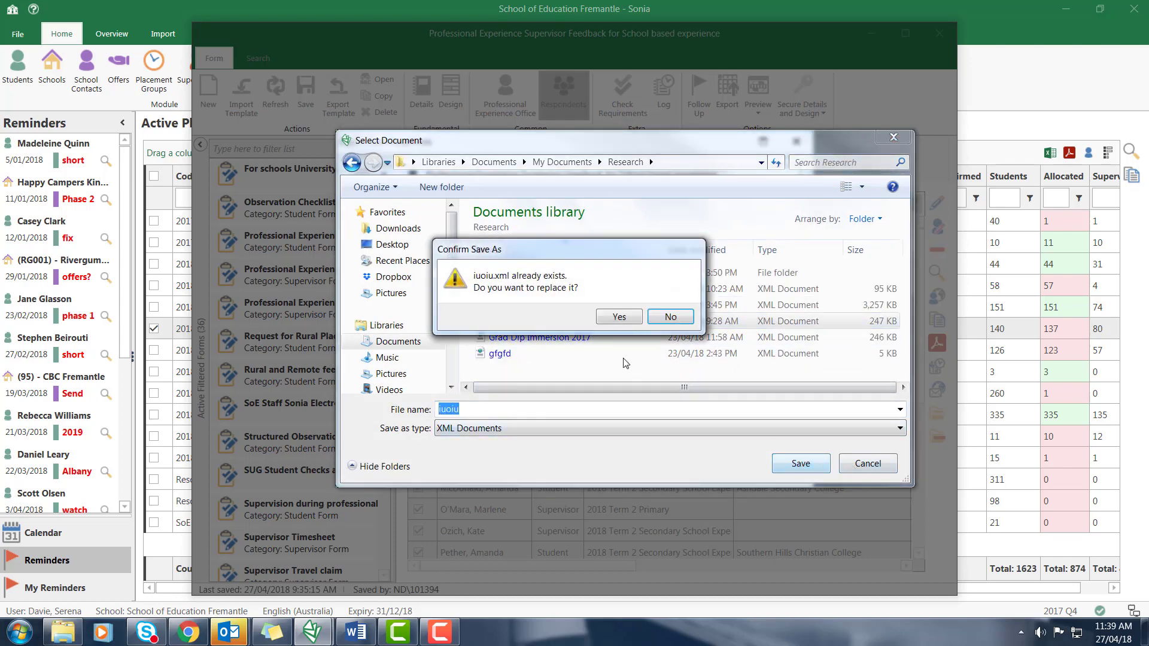
{"action": "left_click", "coordinate": [624, 319]}
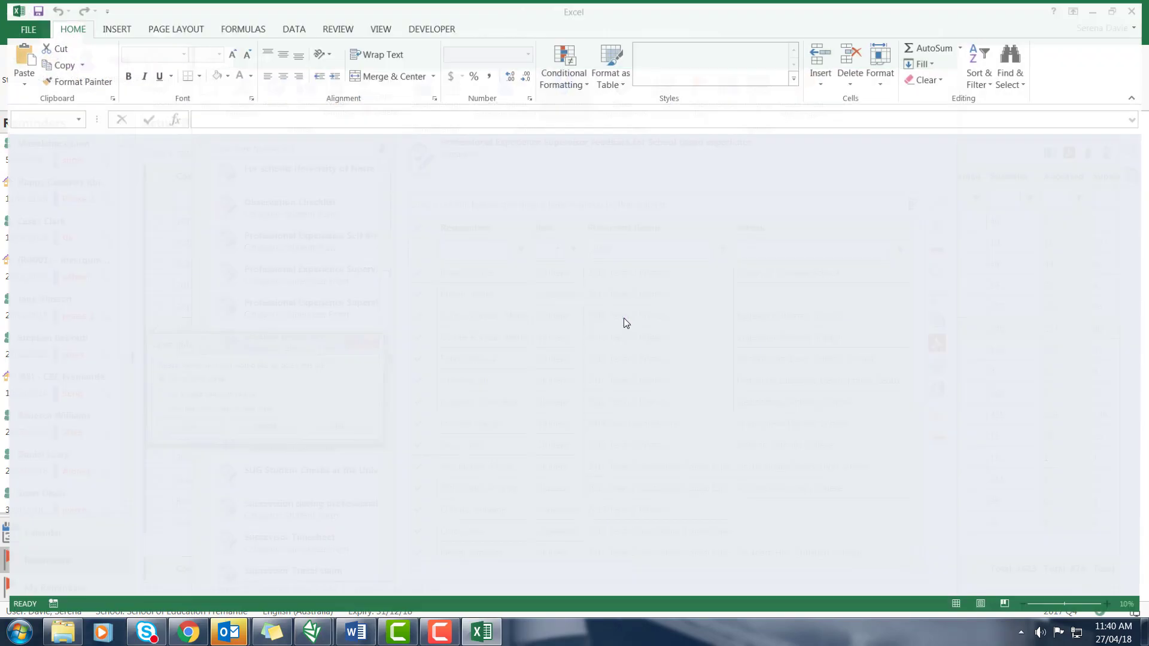
Step: Open the exported iuoiu.xml in Excel as an XML table, accepting the generated schema
{"action": "left_click", "coordinate": [216, 428]}
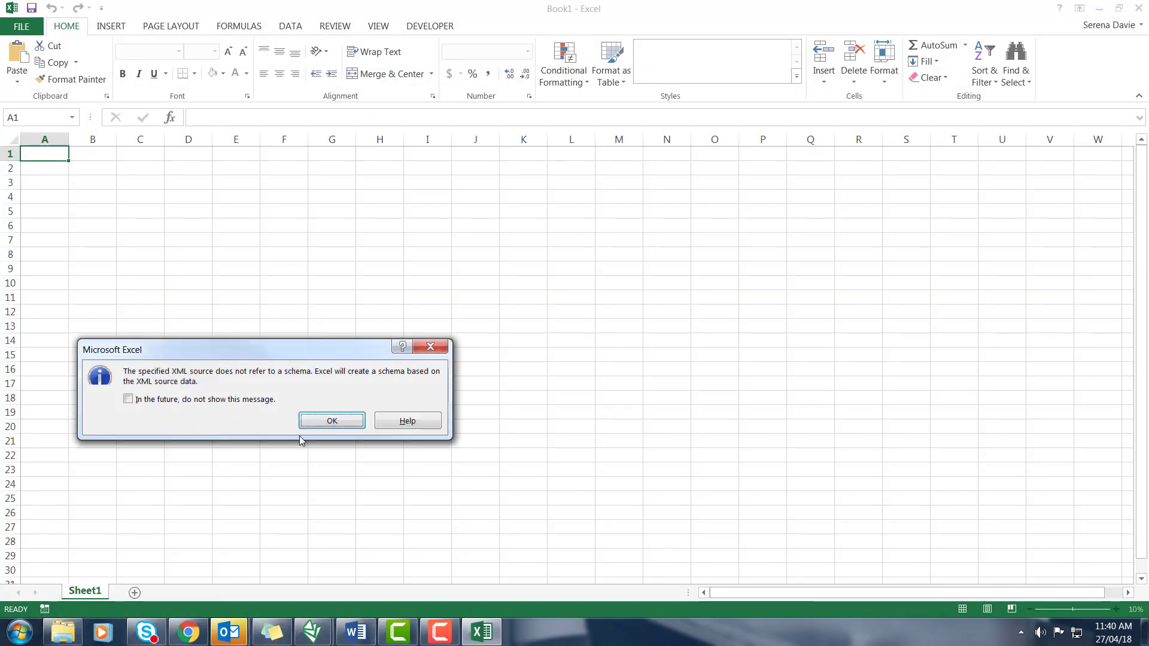
{"action": "left_click", "coordinate": [339, 422]}
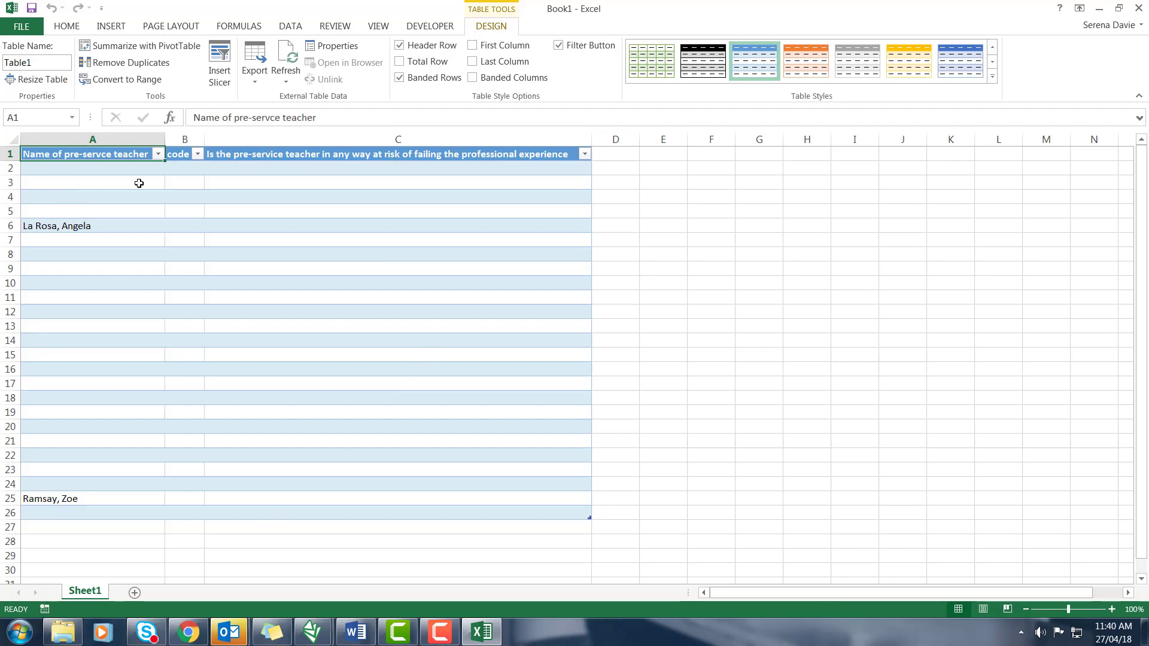
{"action": "left_click", "coordinate": [183, 158]}
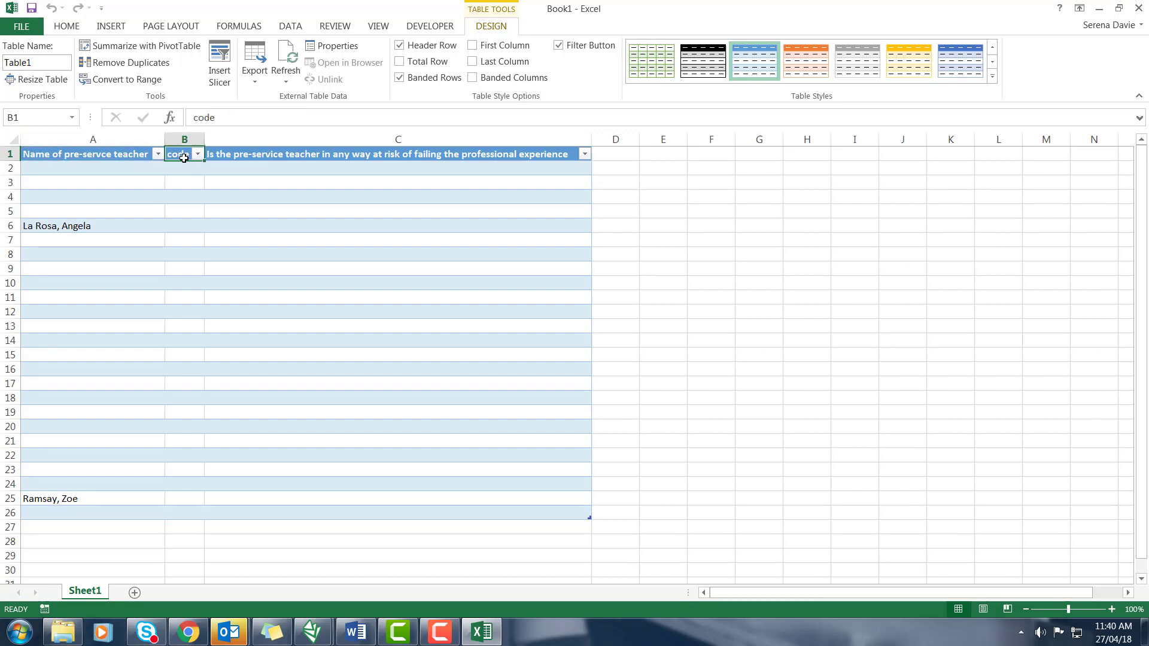
{"action": "left_click", "coordinate": [288, 156]}
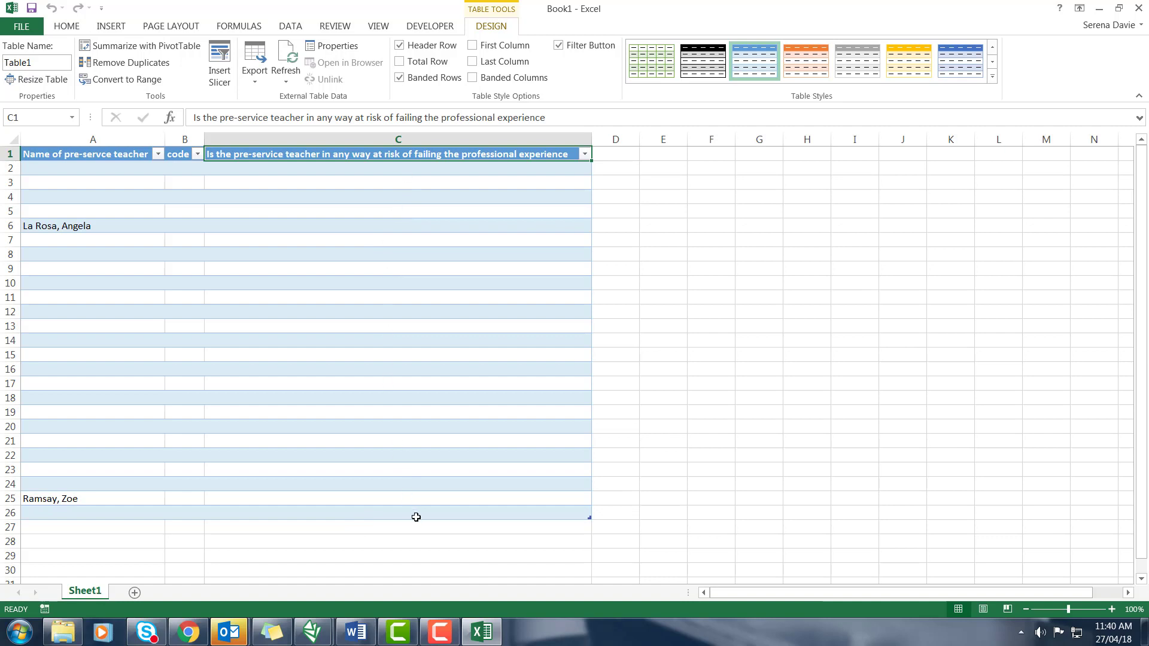
{"action": "left_click", "coordinate": [423, 168]}
{"action": "left_click", "coordinate": [402, 355]}
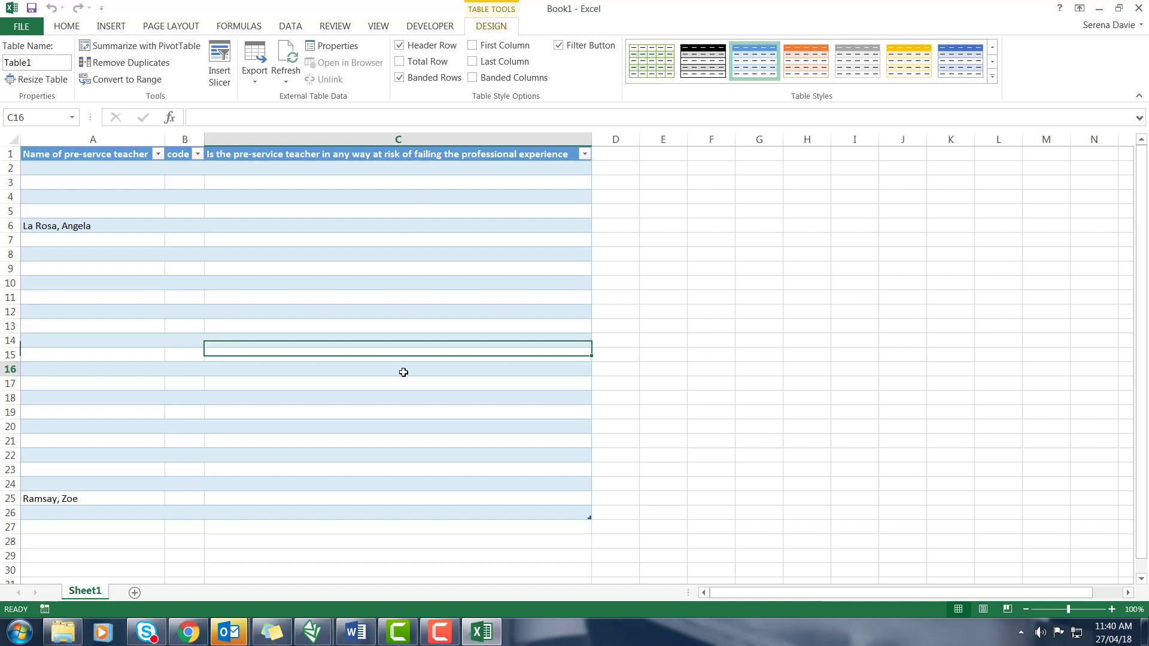
{"action": "left_click", "coordinate": [494, 376]}
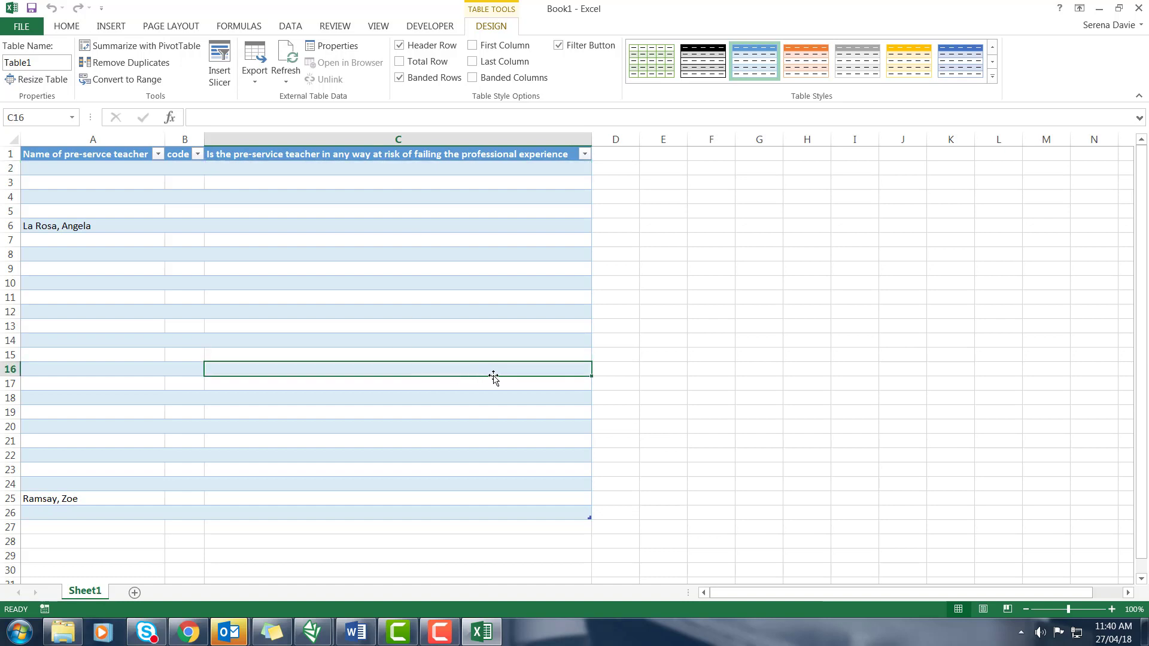